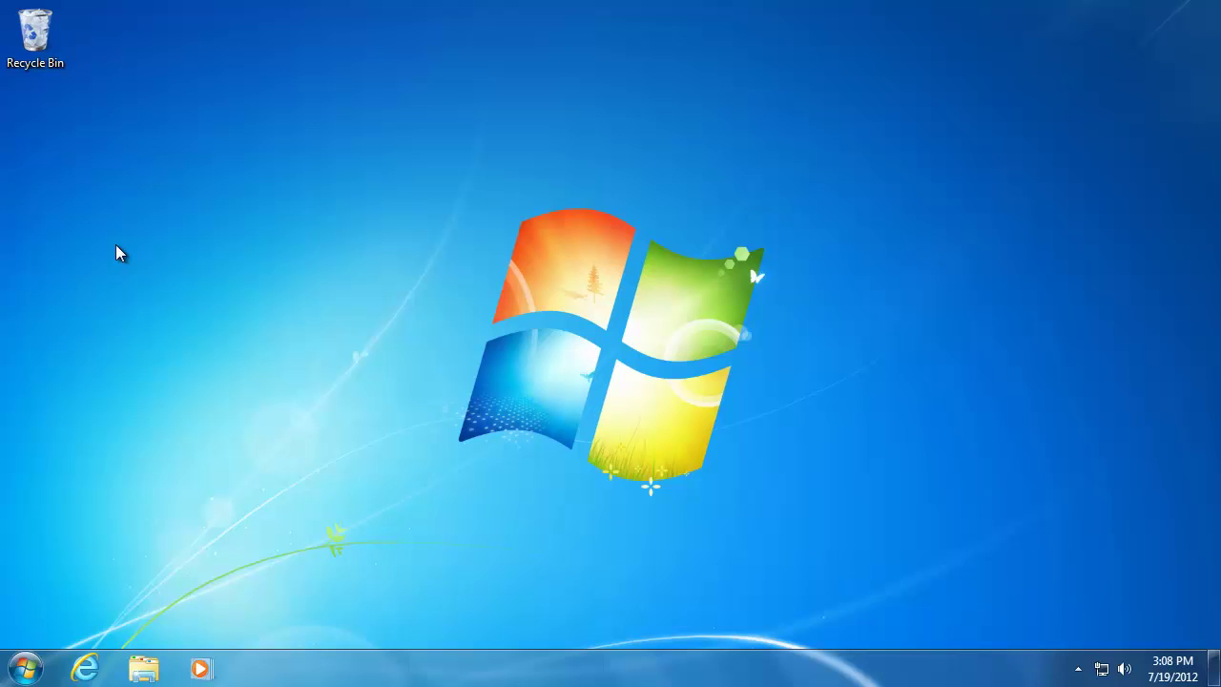
- Open All Programs from the Start menu and expand the Maintenance folder
{"action": "left_click", "coordinate": [26, 667]}
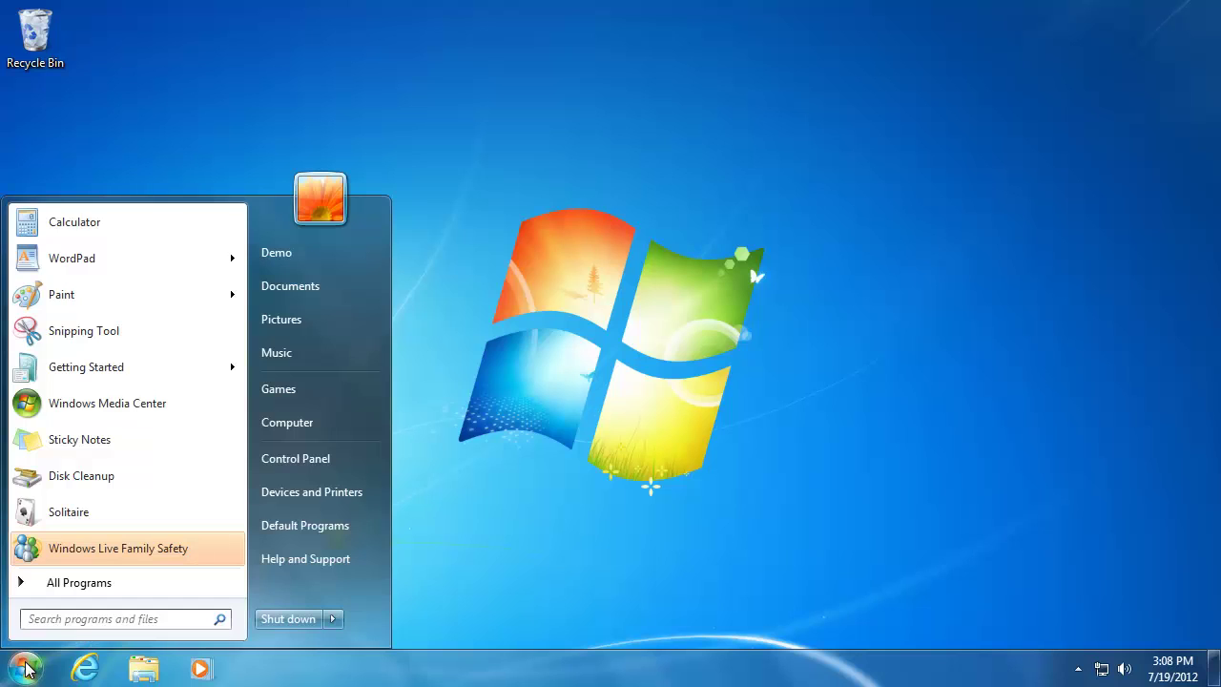
{"action": "left_click", "coordinate": [57, 582]}
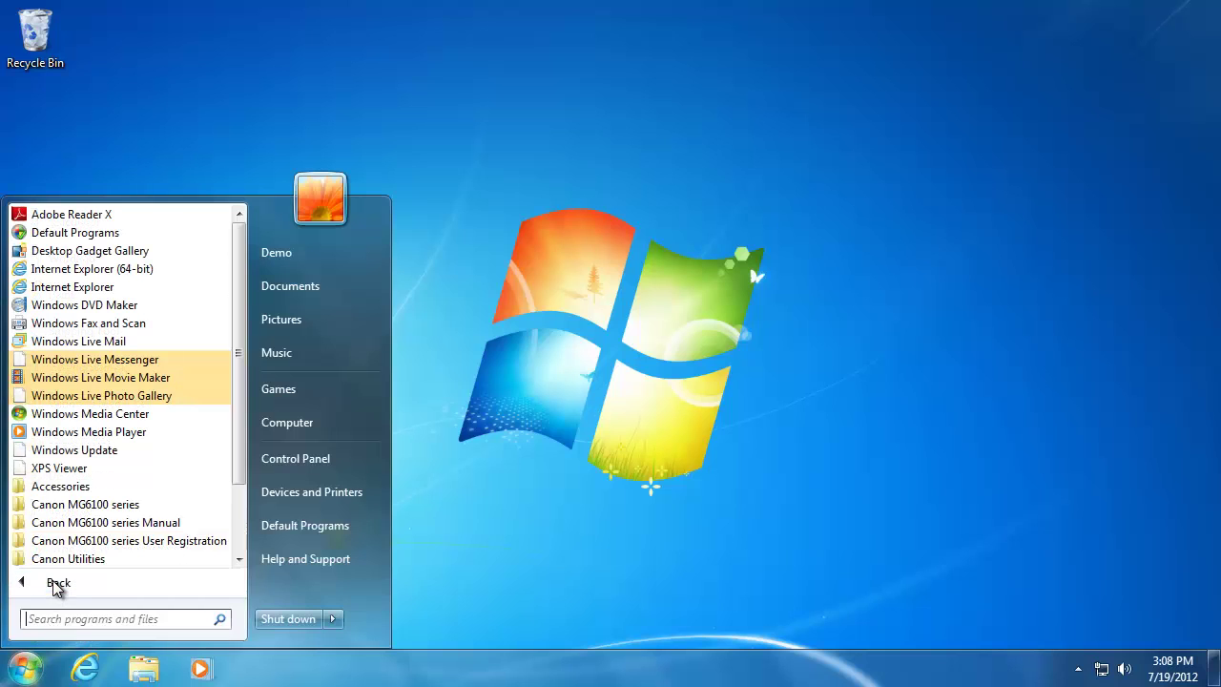
{"action": "scroll", "coordinate": [96, 463], "scroll_direction": "down", "scroll_amount": 2}
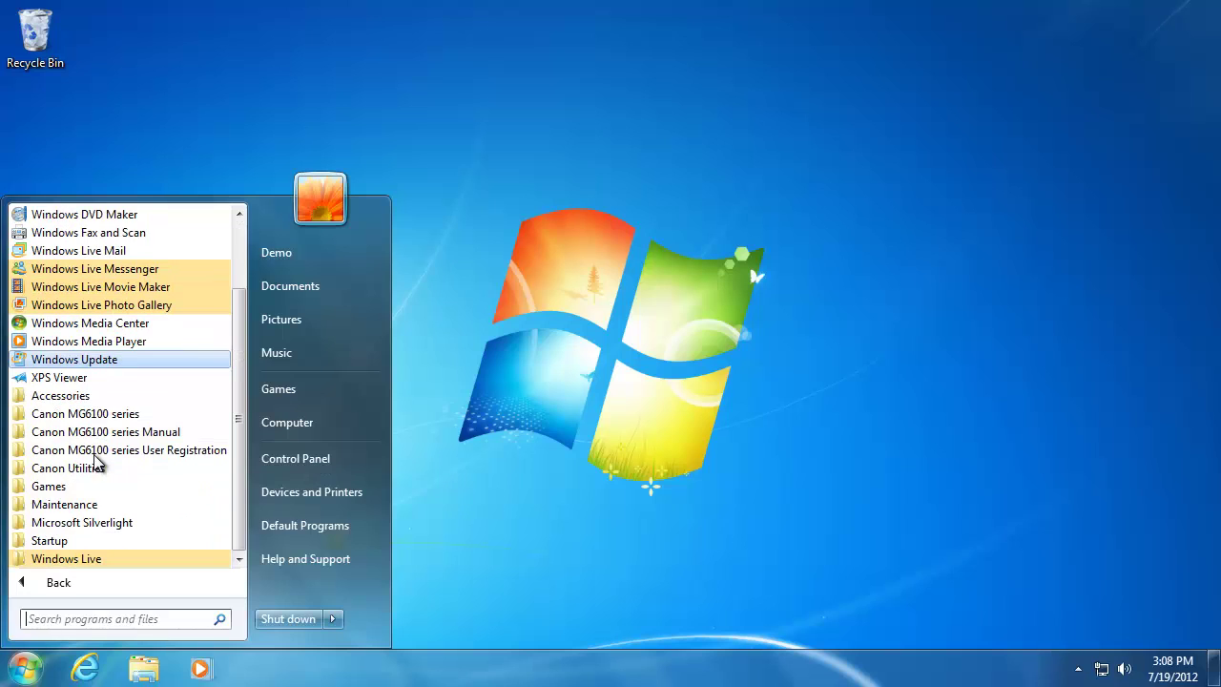
{"action": "left_click", "coordinate": [81, 506]}
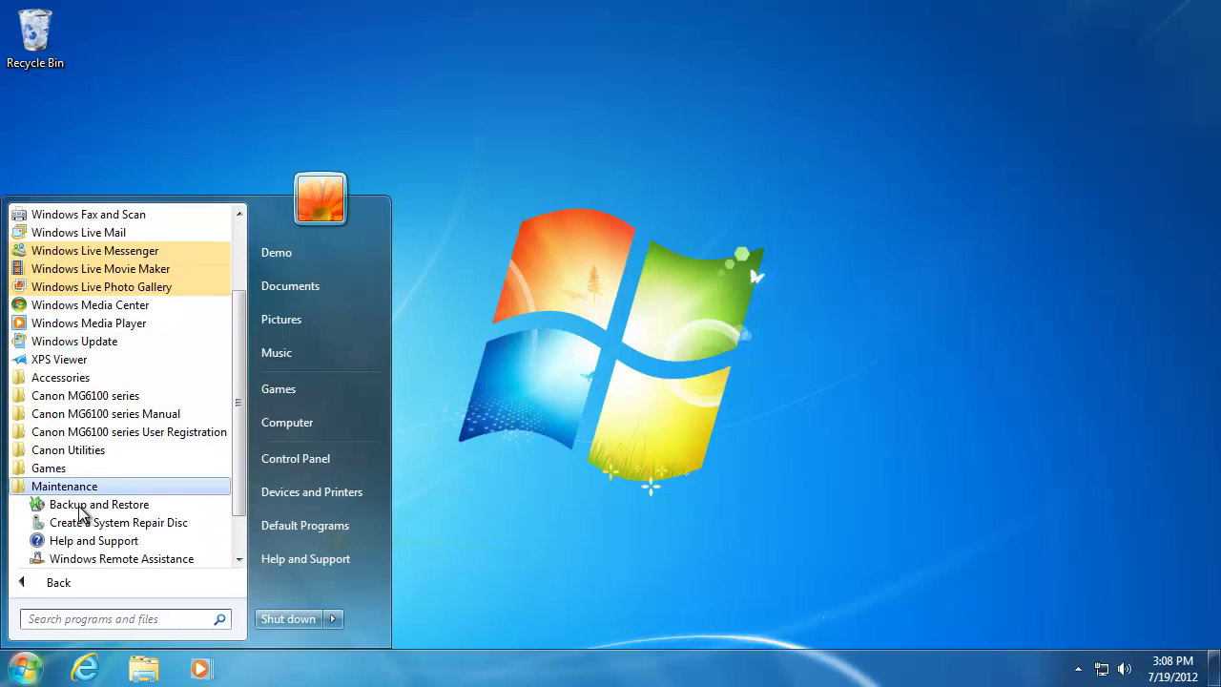
- Launch Backup and Restore and scroll to the Restore section below the F: backup details
{"action": "left_click", "coordinate": [109, 506]}
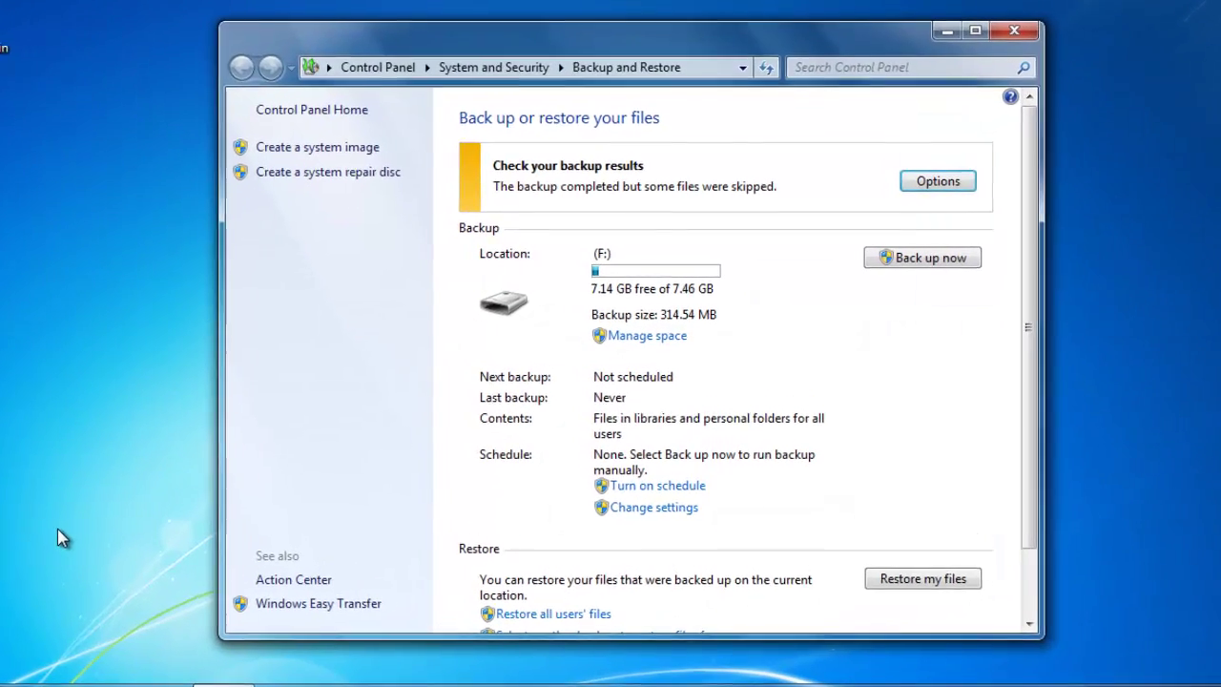
{"action": "scroll", "coordinate": [856, 547], "scroll_direction": "down", "scroll_amount": 2}
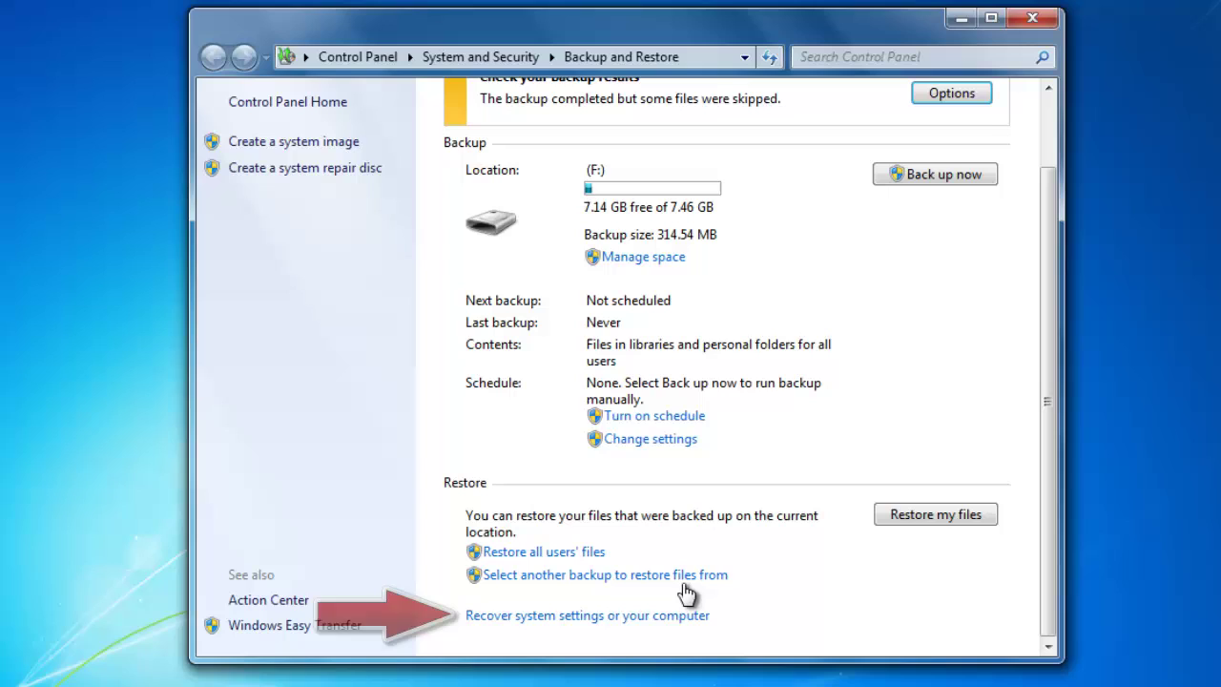
- Go through Advanced recovery methods to recover from a previously created system image
{"action": "left_click", "coordinate": [528, 617]}
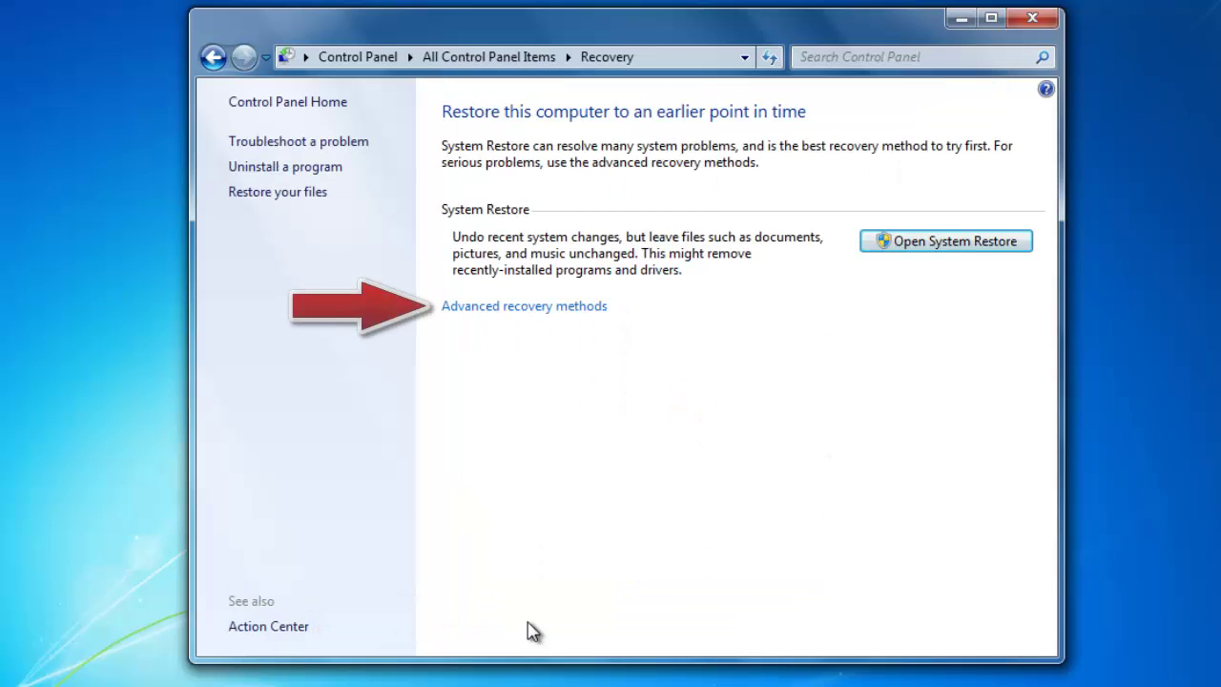
{"action": "left_click", "coordinate": [511, 309]}
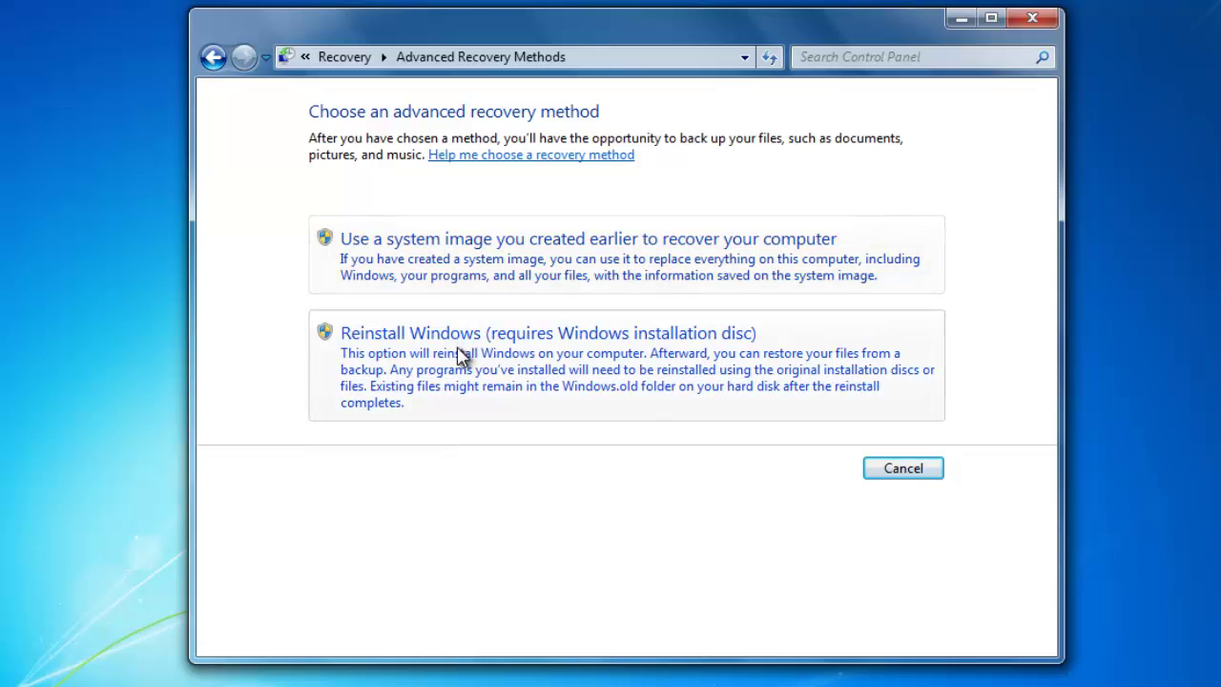
{"action": "left_click", "coordinate": [469, 257]}
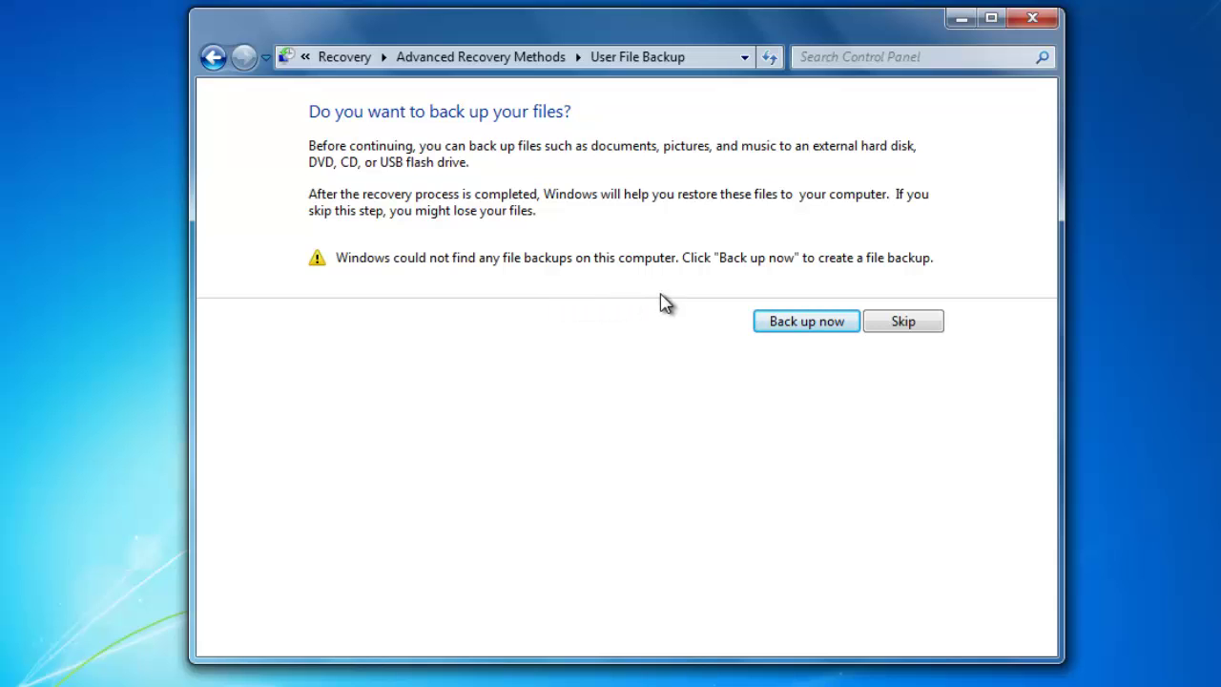
- Run a user-file backup to Removable Disk (F:) with Let Windows choose, saving the settings
{"action": "left_click", "coordinate": [809, 324]}
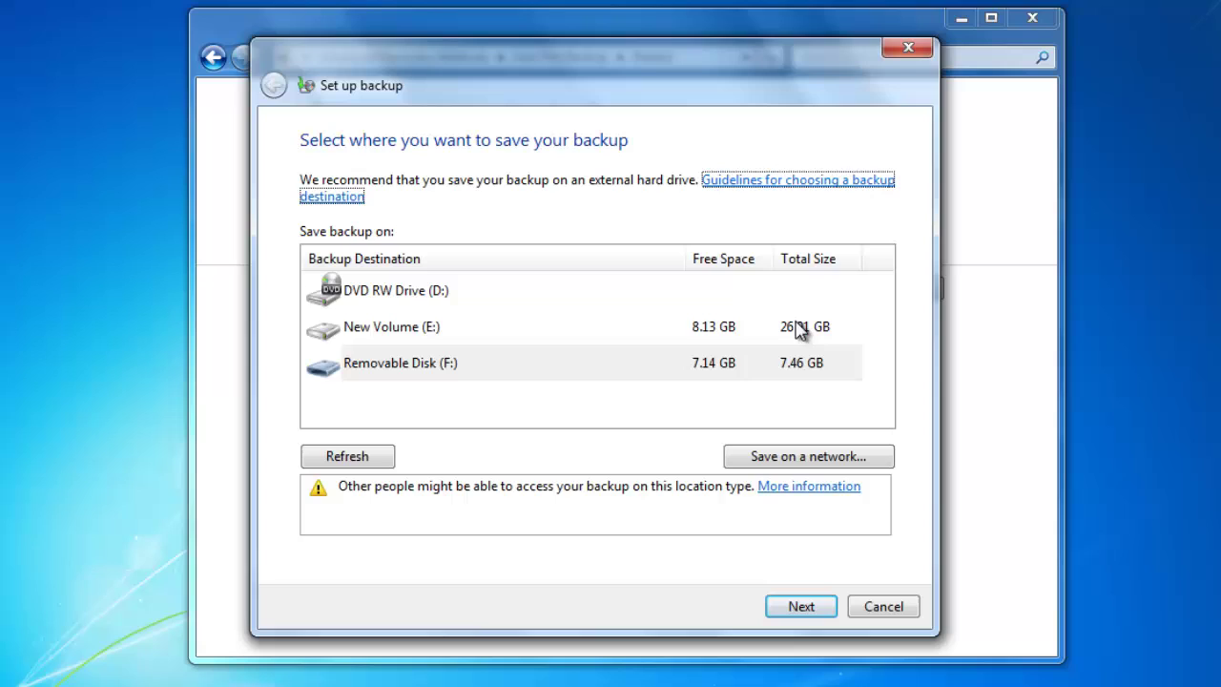
{"action": "left_click", "coordinate": [577, 370]}
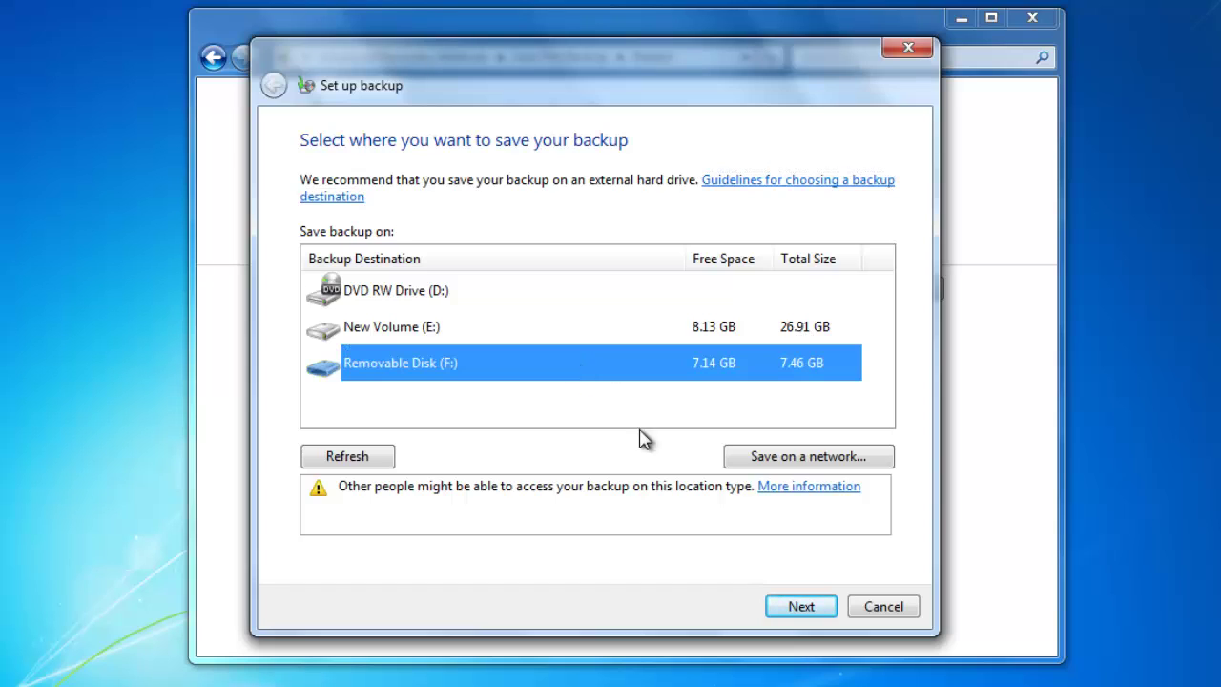
{"action": "left_click", "coordinate": [775, 609]}
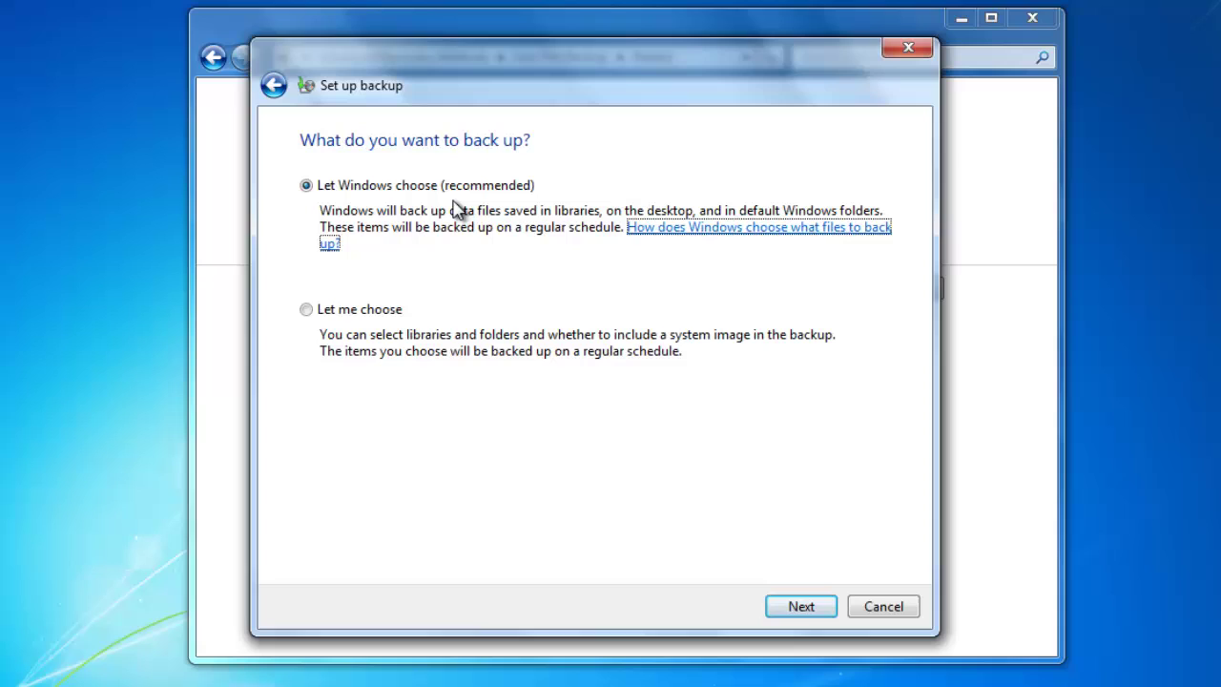
{"action": "left_click", "coordinate": [798, 610]}
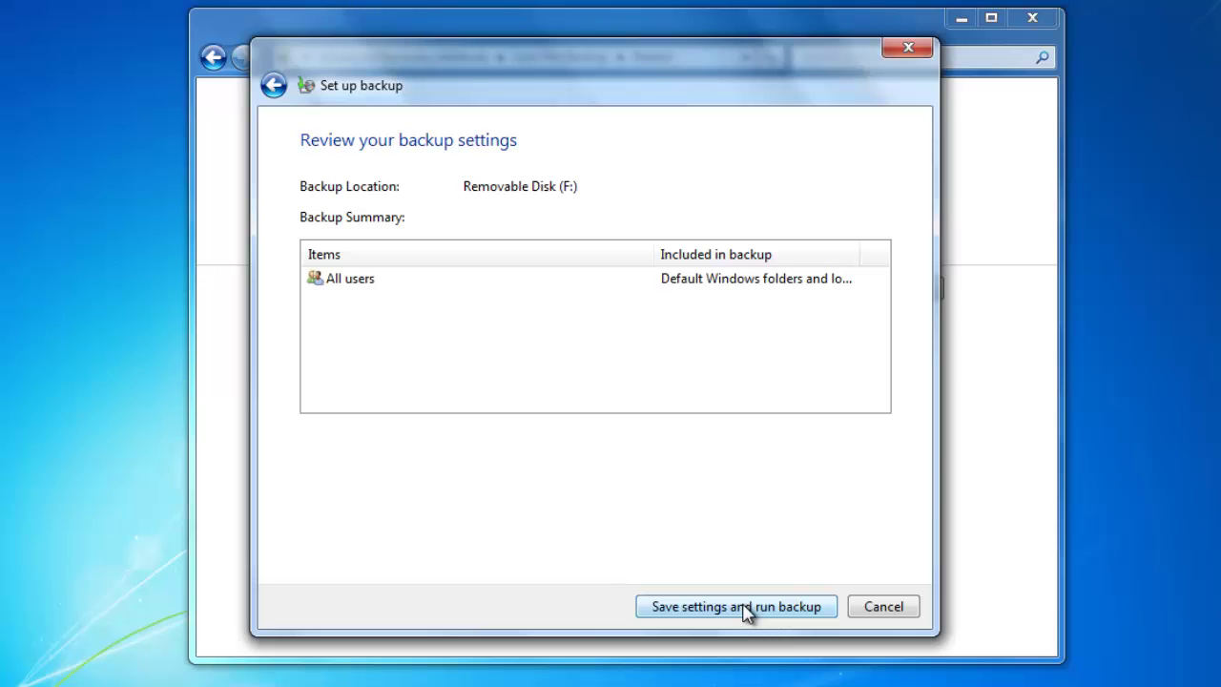
{"action": "left_click", "coordinate": [744, 609]}
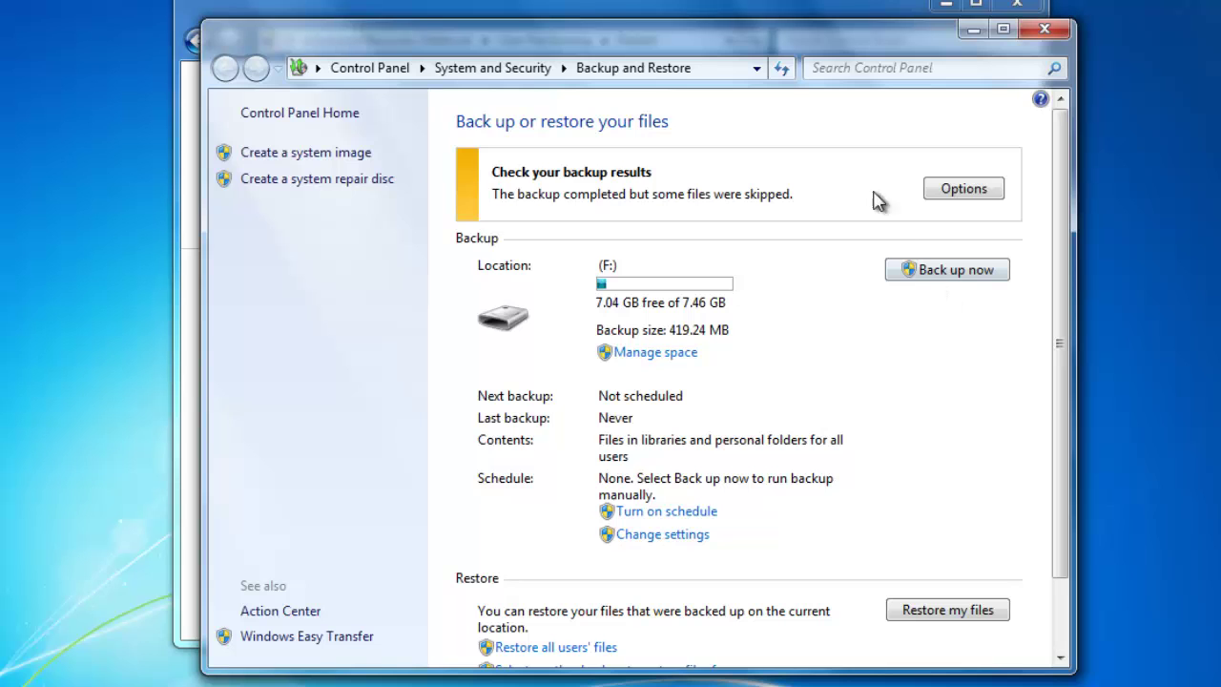
- Restart into recovery, answering Yes to the warning about the unfinished file backup
{"action": "left_click", "coordinate": [728, 12]}
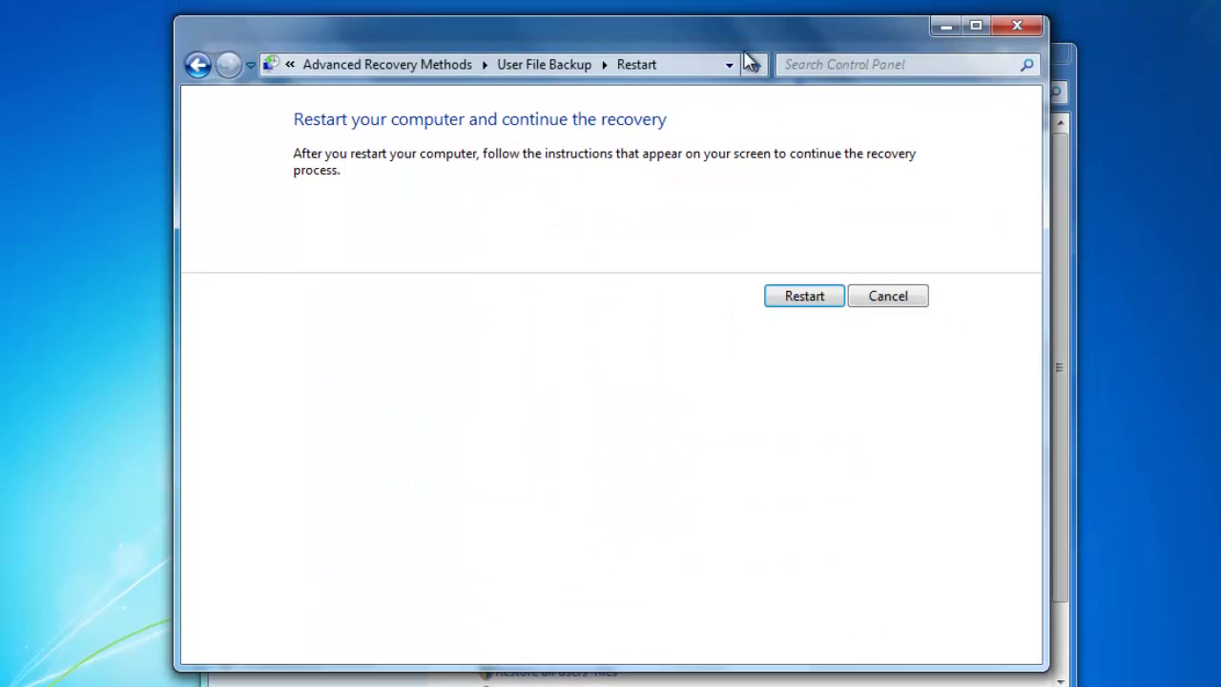
{"action": "left_click", "coordinate": [804, 297]}
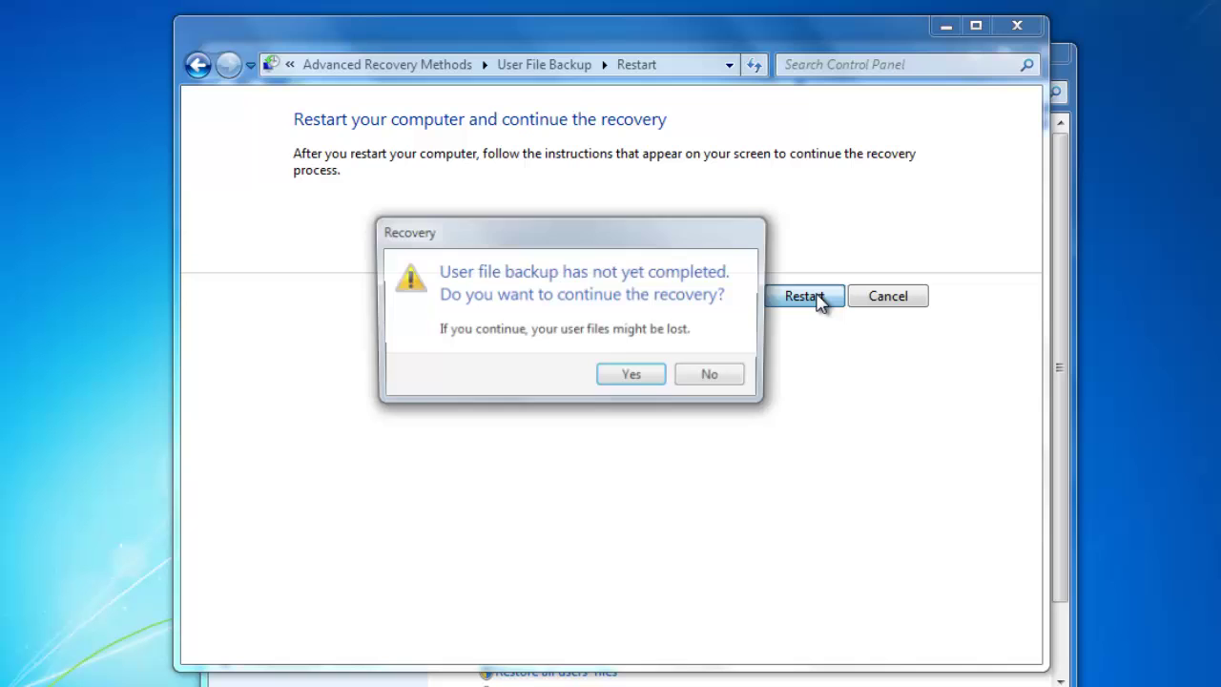
{"action": "left_click", "coordinate": [653, 379]}
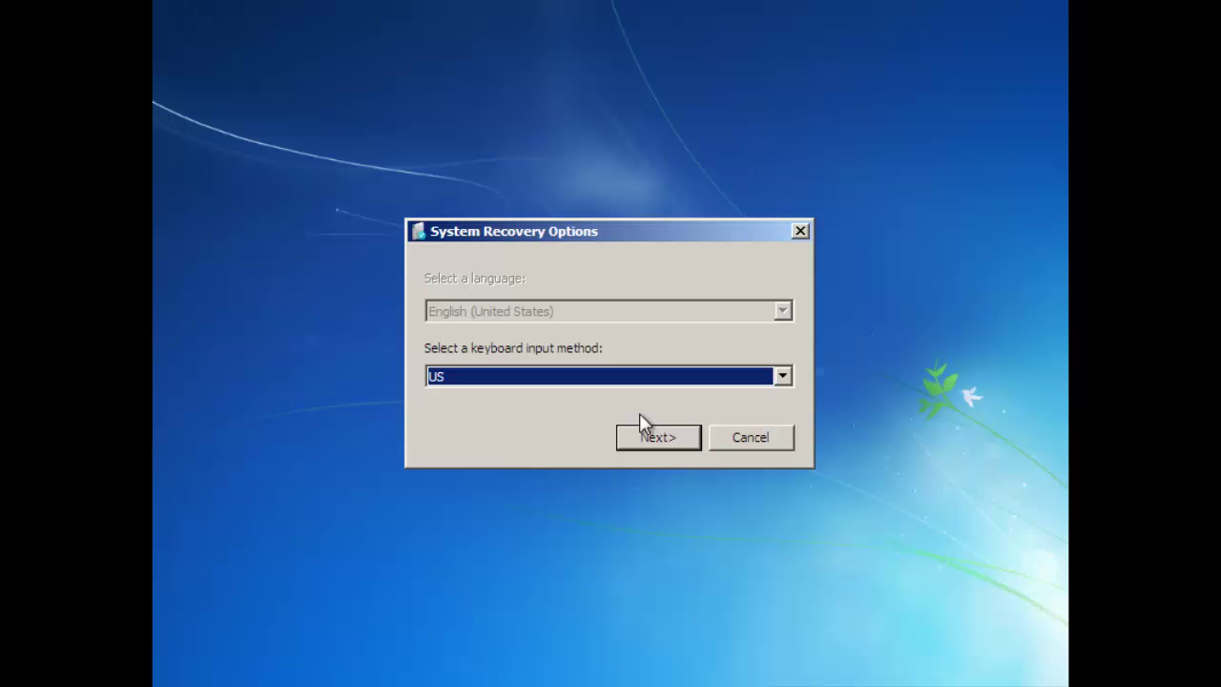
- Re-image drive C: from the latest system image on D: with US keyboard, confirming the overwrite
{"action": "left_click", "coordinate": [649, 436]}
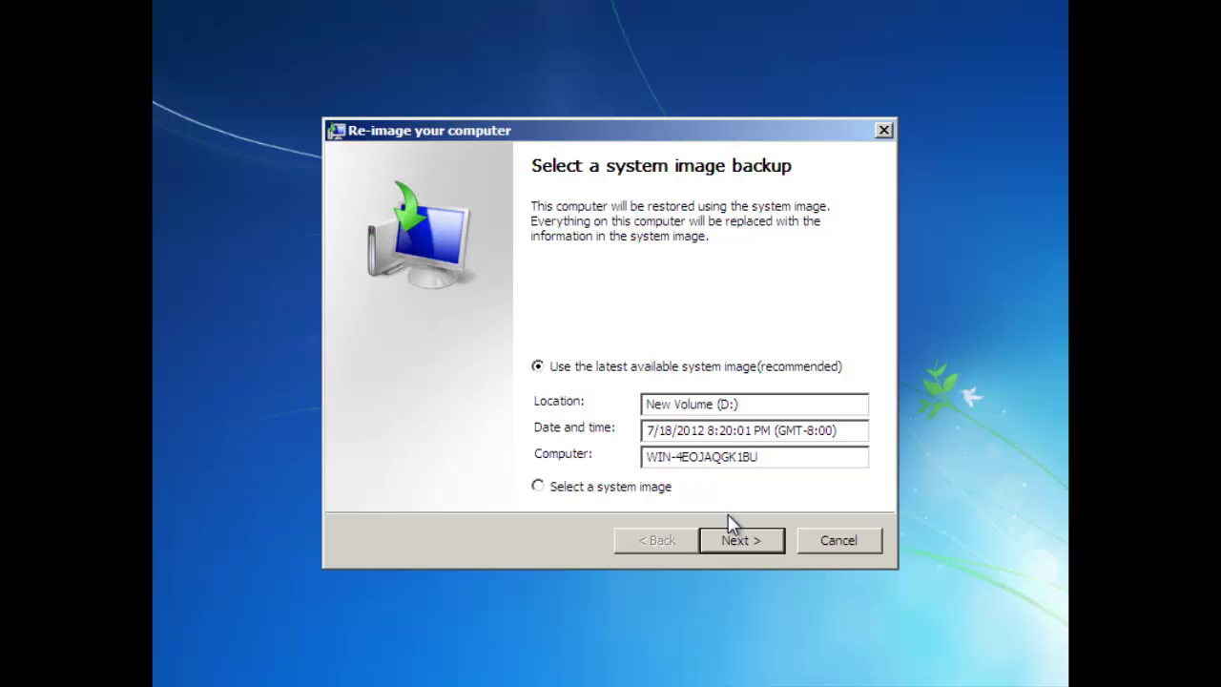
{"action": "left_click", "coordinate": [736, 540]}
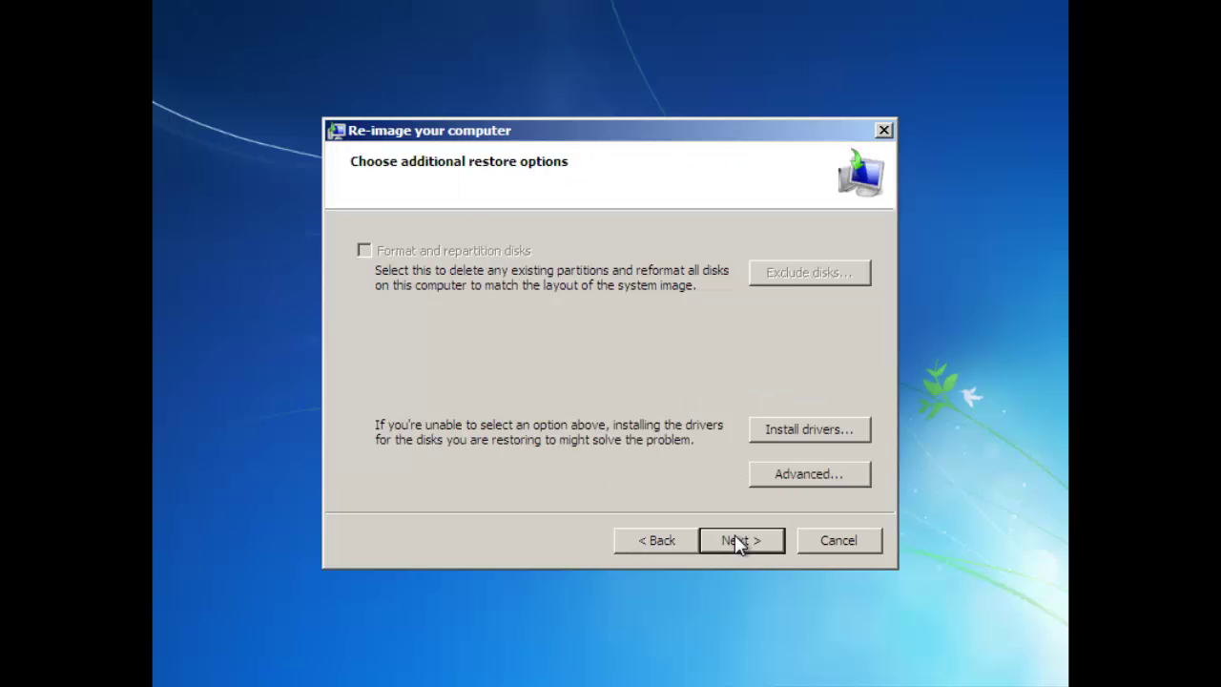
{"action": "left_click", "coordinate": [736, 540]}
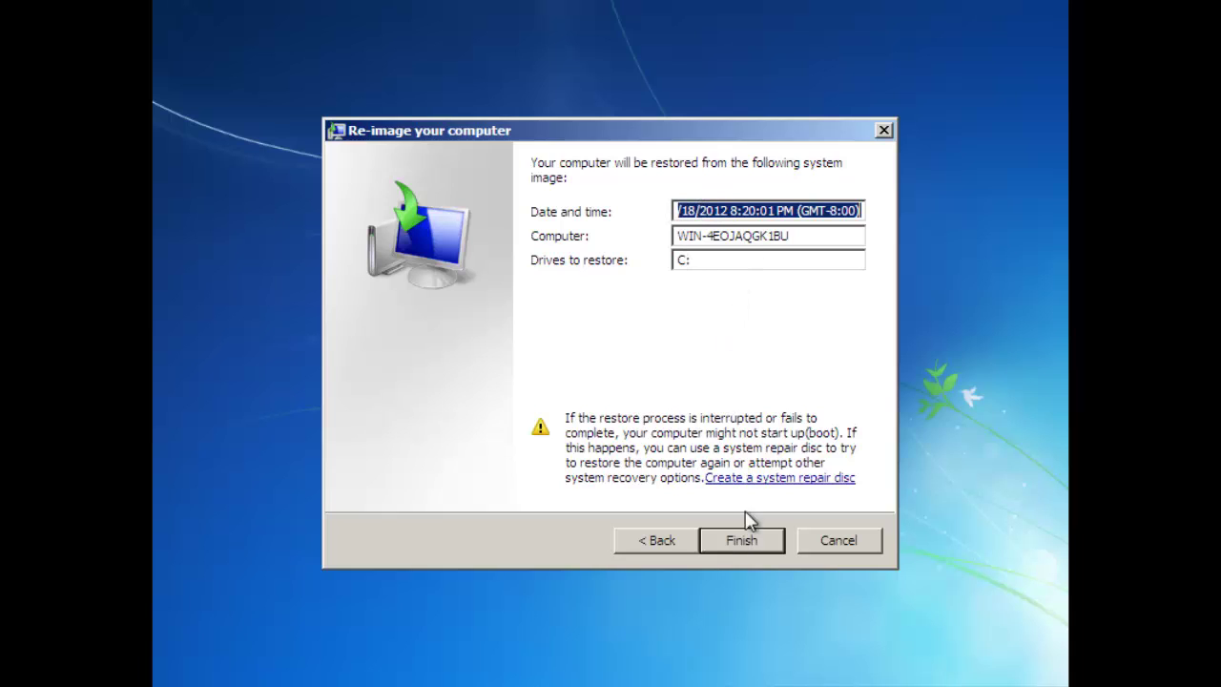
{"action": "left_click", "coordinate": [747, 536]}
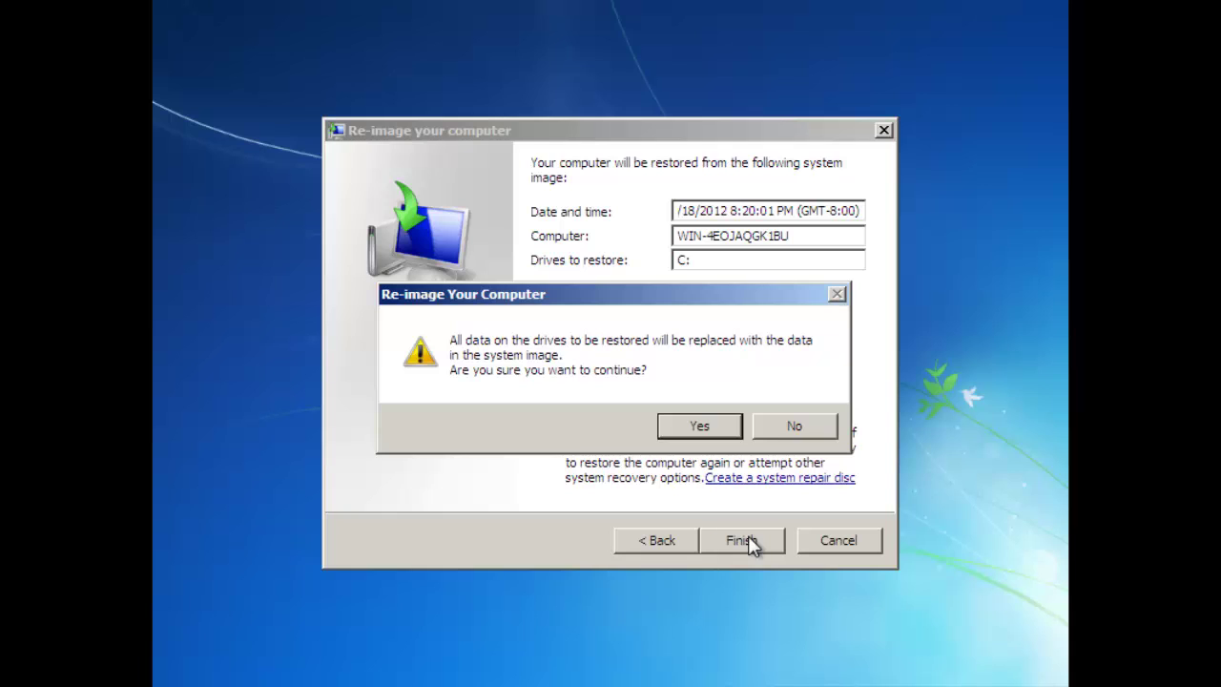
{"action": "left_click", "coordinate": [701, 426]}
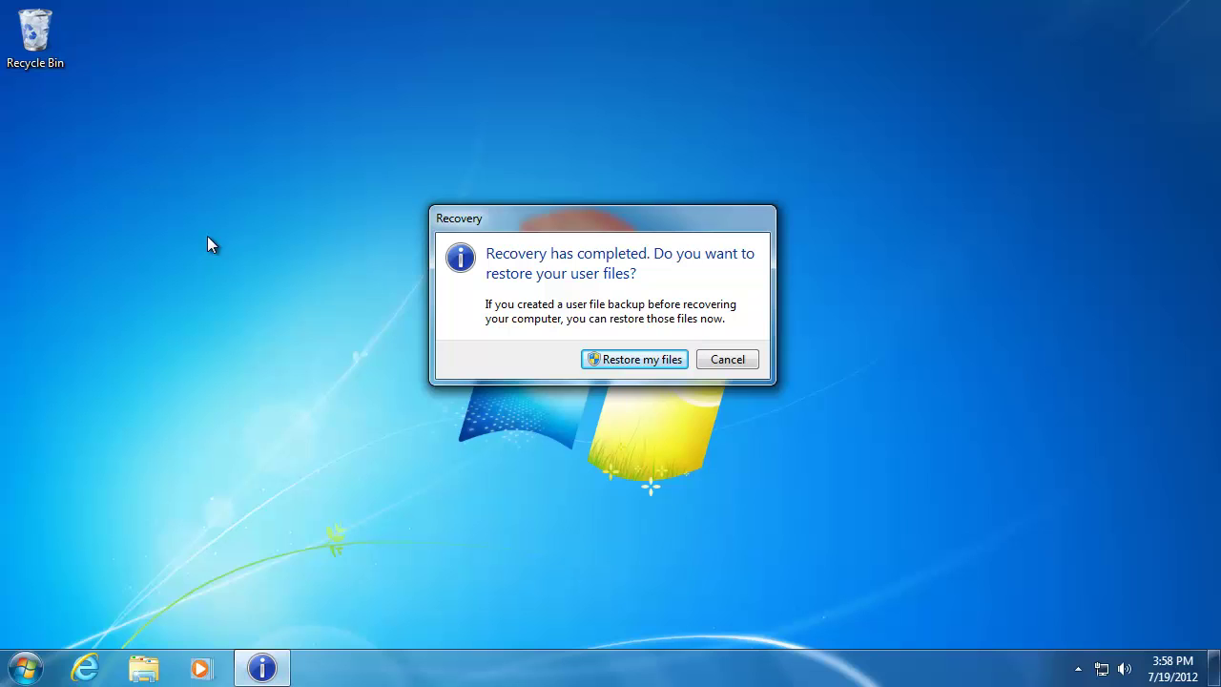
- Restore all files from the 7/19/2012 Removable Disk (F:) backup to the original location
{"action": "left_click", "coordinate": [629, 360]}
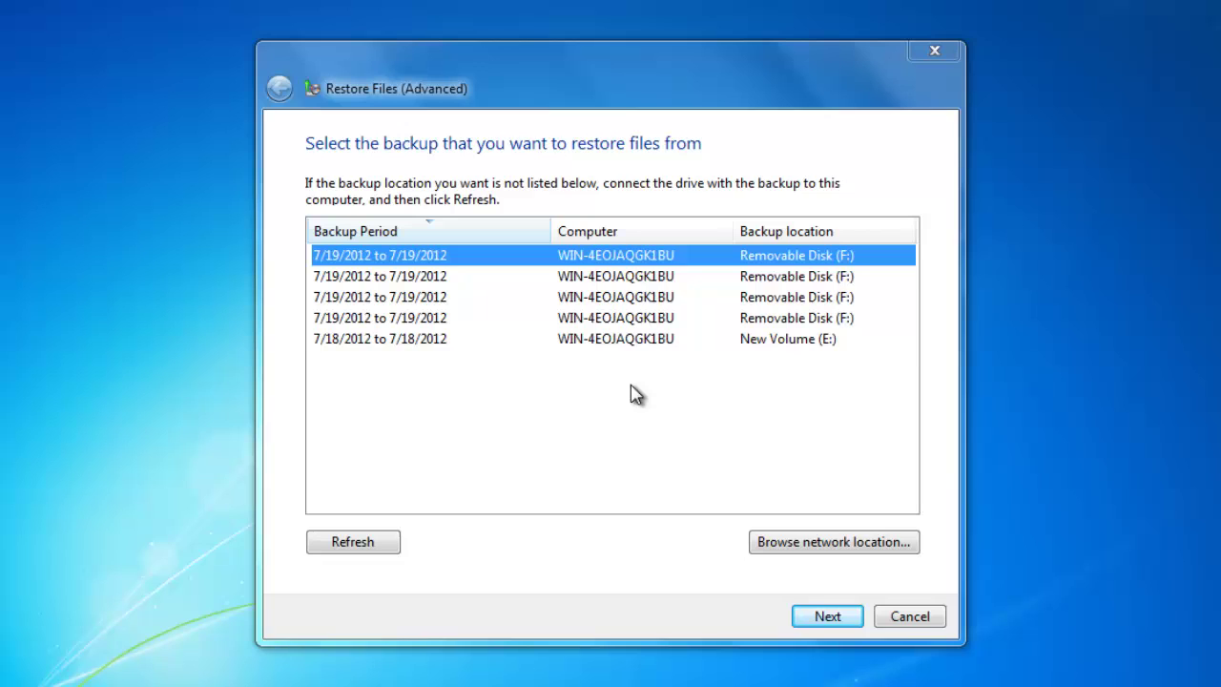
{"action": "left_click", "coordinate": [832, 620]}
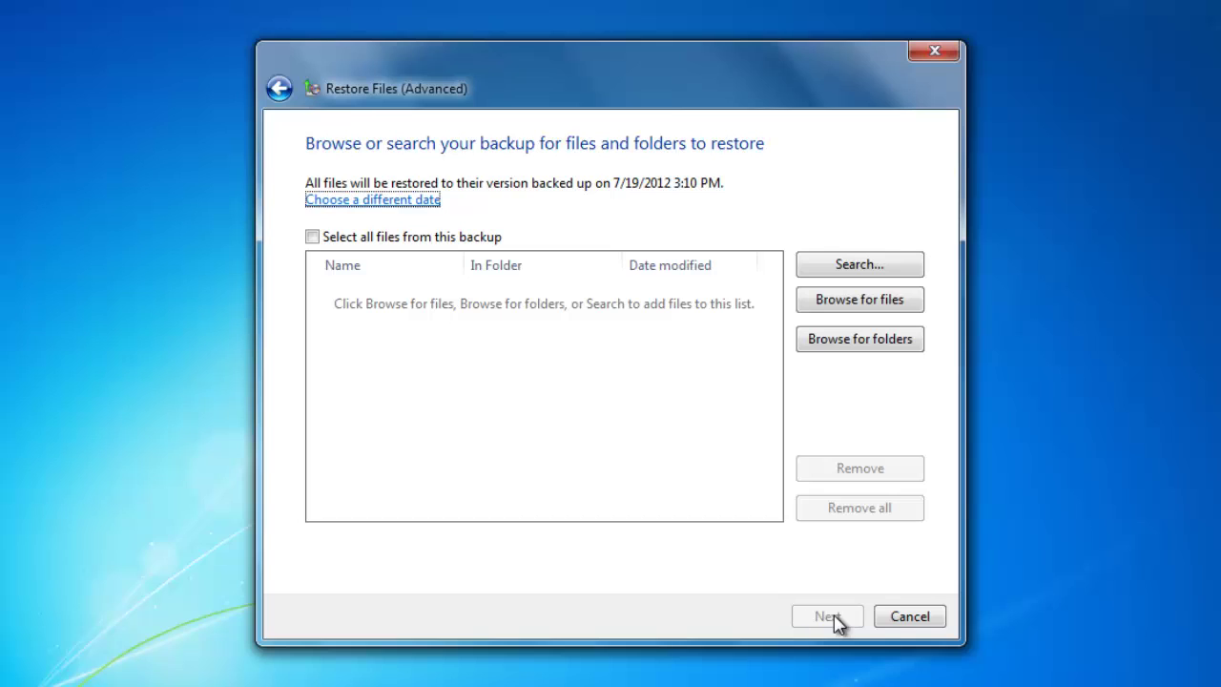
{"action": "left_click", "coordinate": [315, 238]}
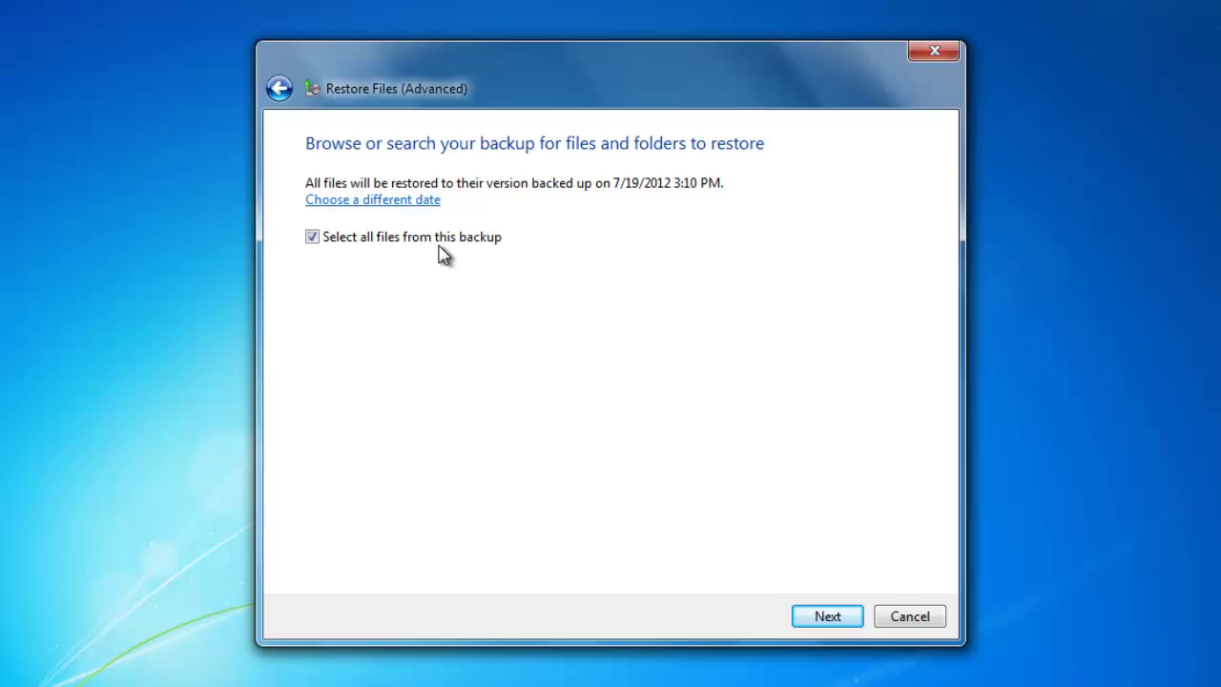
{"action": "left_click", "coordinate": [819, 618]}
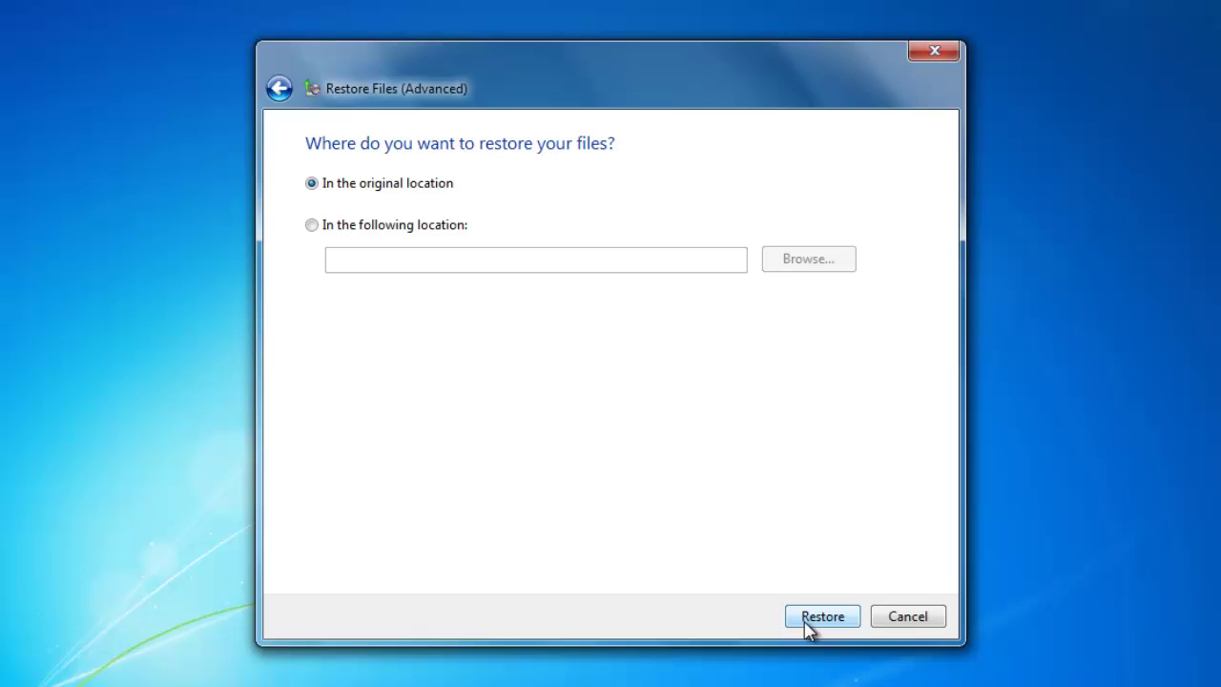
{"action": "left_click", "coordinate": [806, 618]}
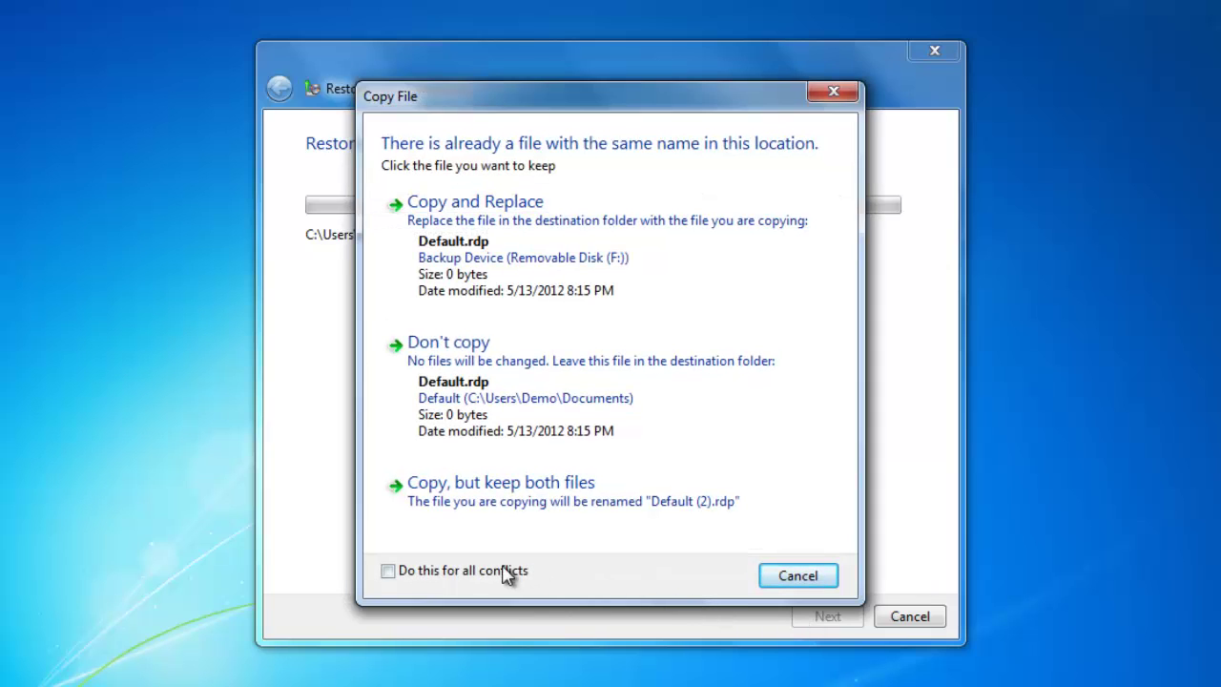
- Choose Copy and Replace for all duplicate-file conflicts, starting with Default.rdp
{"action": "left_click", "coordinate": [388, 571]}
{"action": "left_click", "coordinate": [458, 221]}
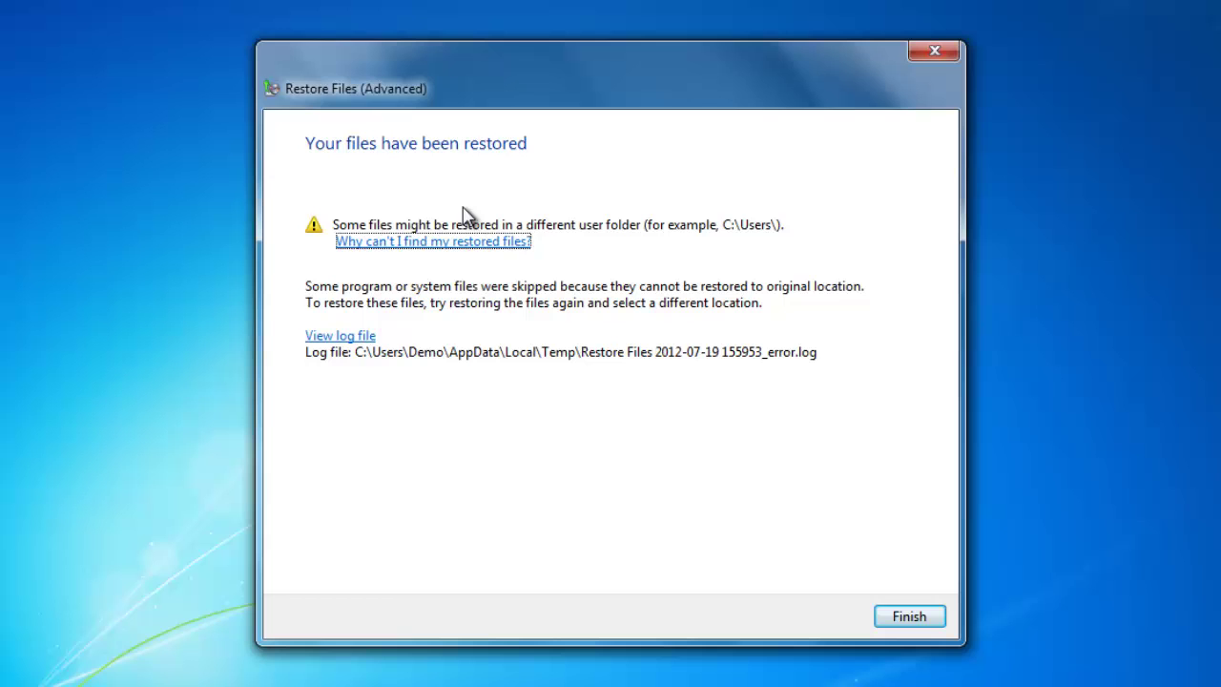
- Finish the Restore Files (Advanced) wizard now that the restore is complete
{"action": "left_click", "coordinate": [920, 617]}
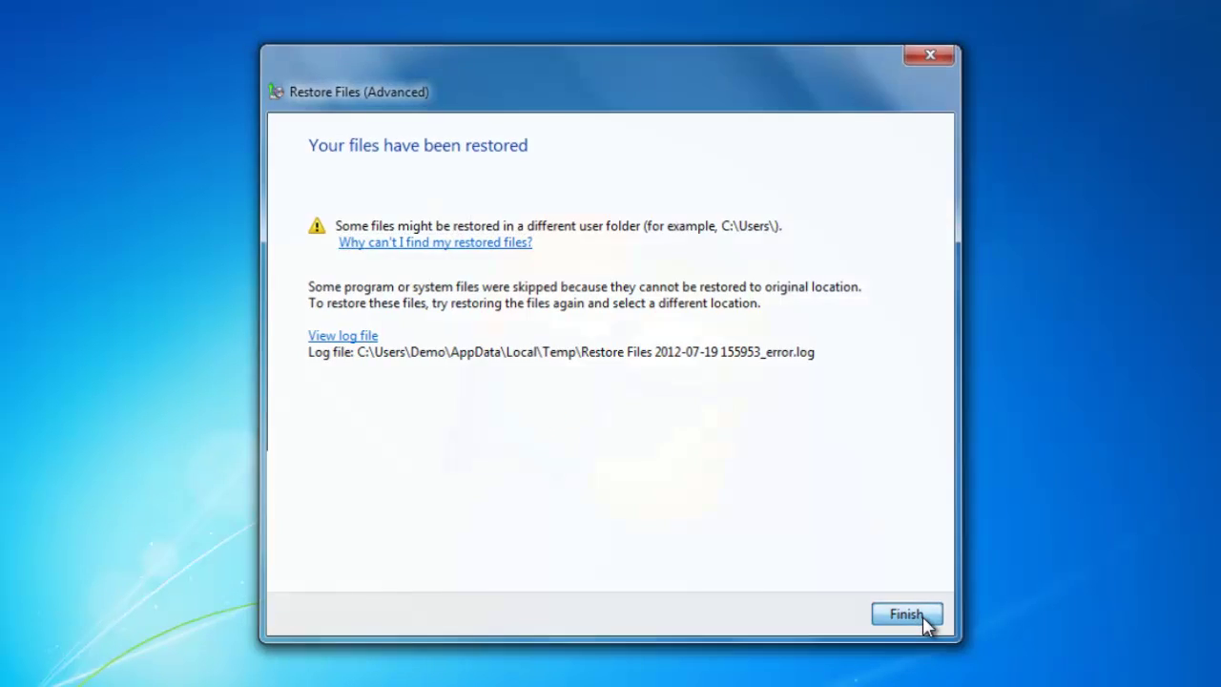